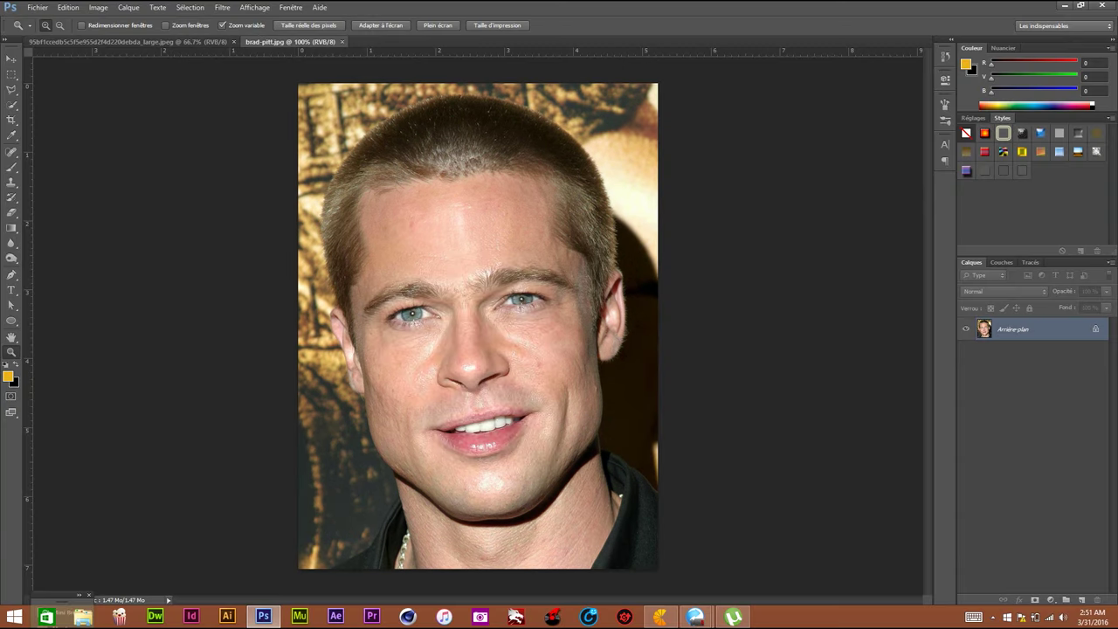
Switch to the short-haired man's portrait document.
{"action": "left_click", "coordinate": [131, 41]}
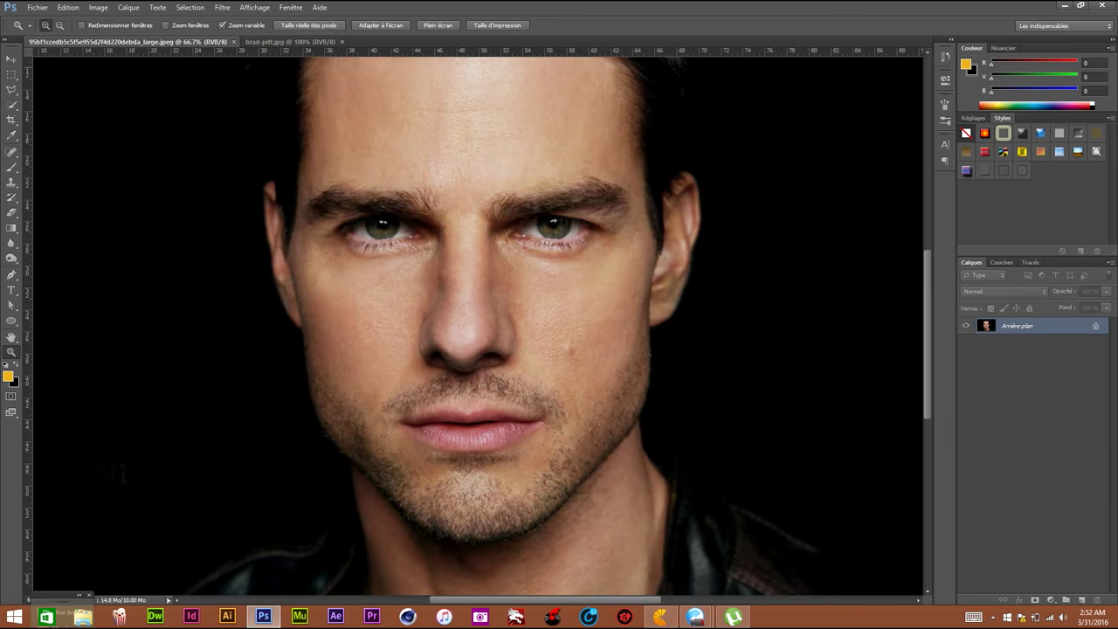
Select the Pen tool and convert the dark-background photo's Arrière-plan into layer Calque 0.
{"action": "scroll", "coordinate": [476, 324], "scroll_direction": "up", "scroll_amount": 3}
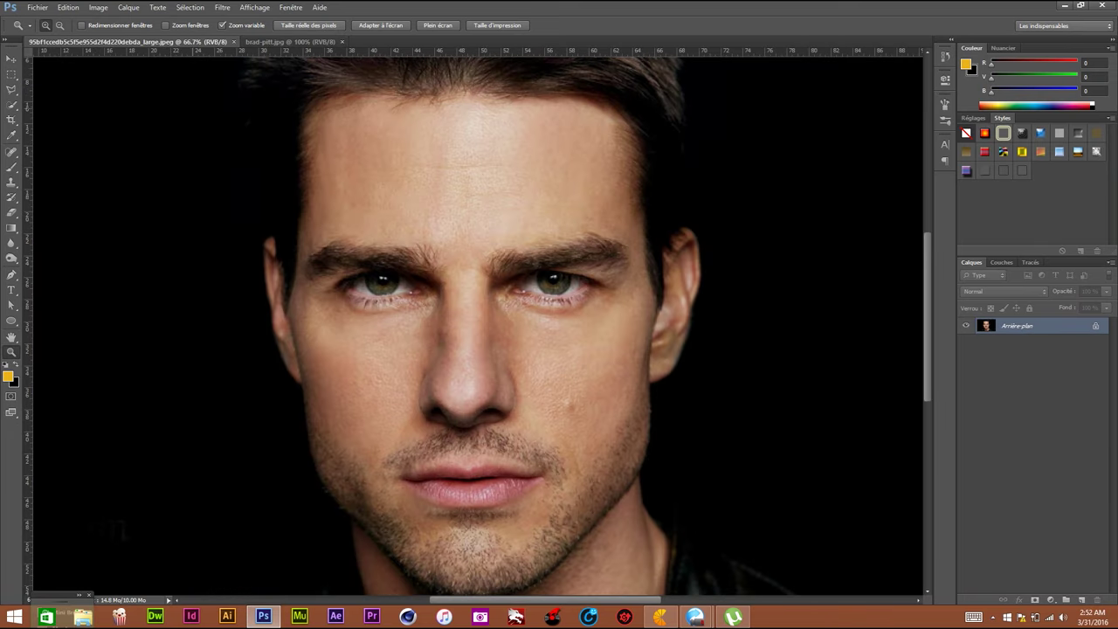
{"action": "left_click", "coordinate": [12, 274]}
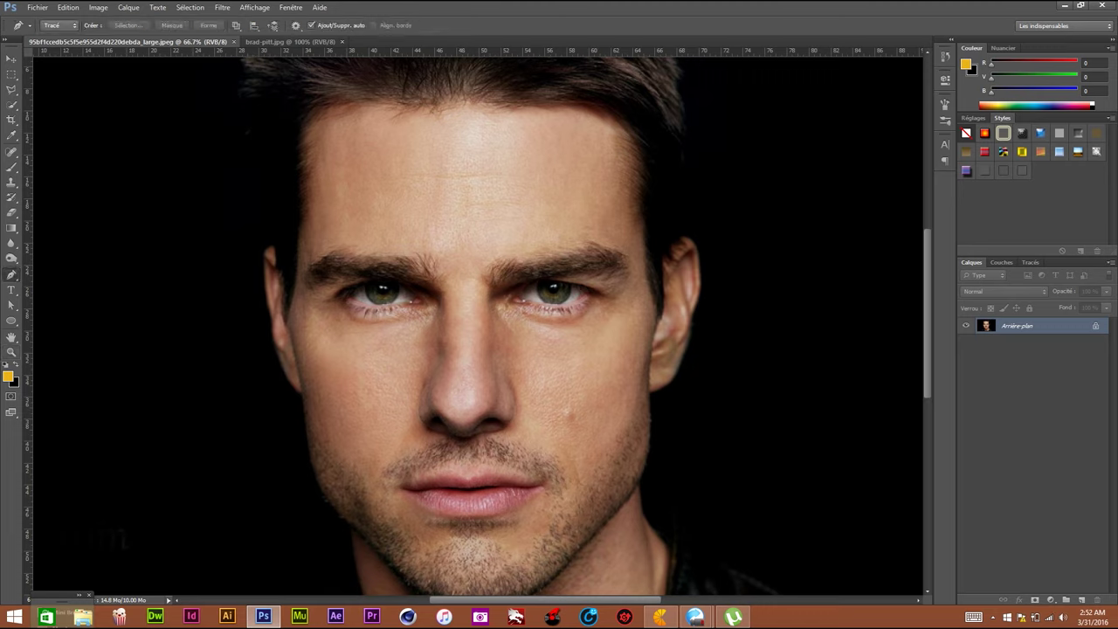
{"action": "double_click", "coordinate": [1017, 325]}
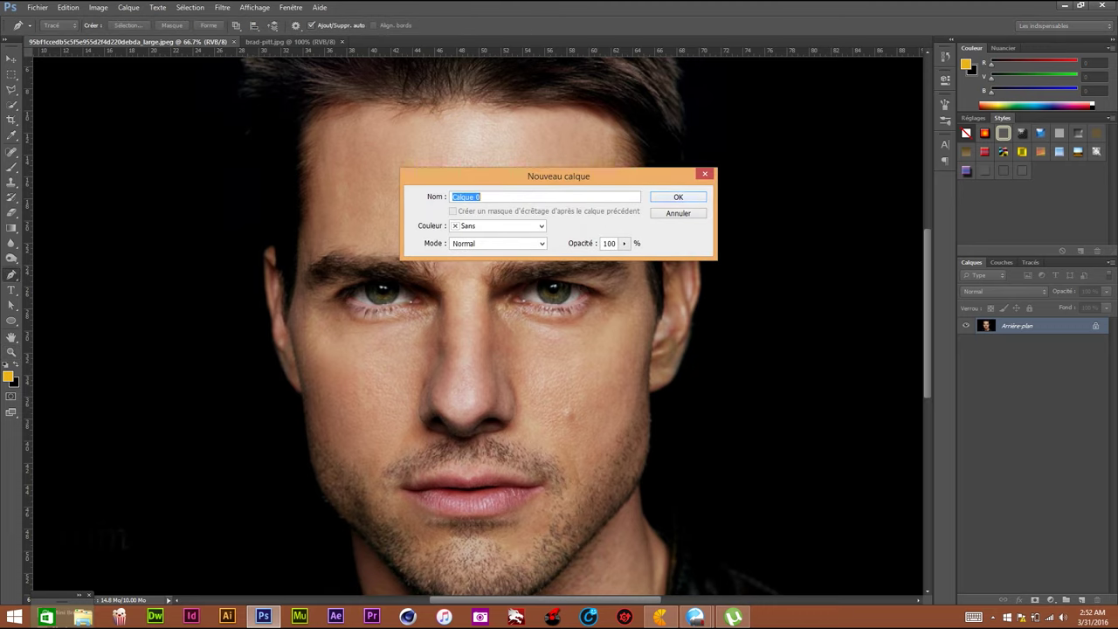
{"action": "key", "text": "Return"}
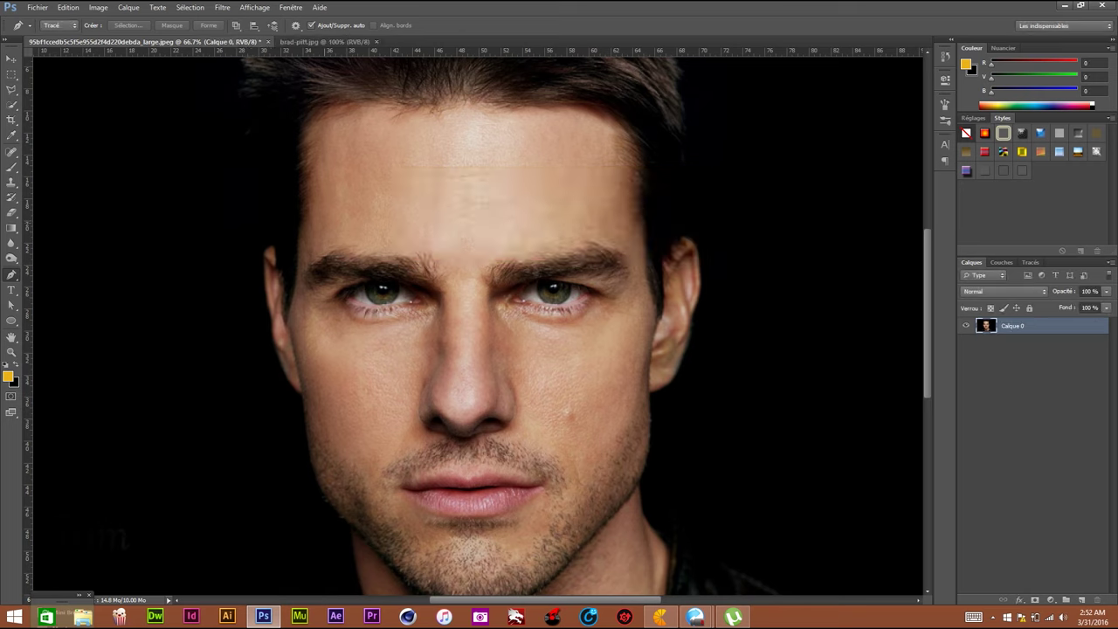
Trace a closed Pen path from the left forehead, around the temple, cheeks and jaw, back to the temple.
{"action": "left_click", "coordinate": [320, 224]}
{"action": "left_click_drag", "start_coordinate": [458, 207], "coordinate": [525, 206]}
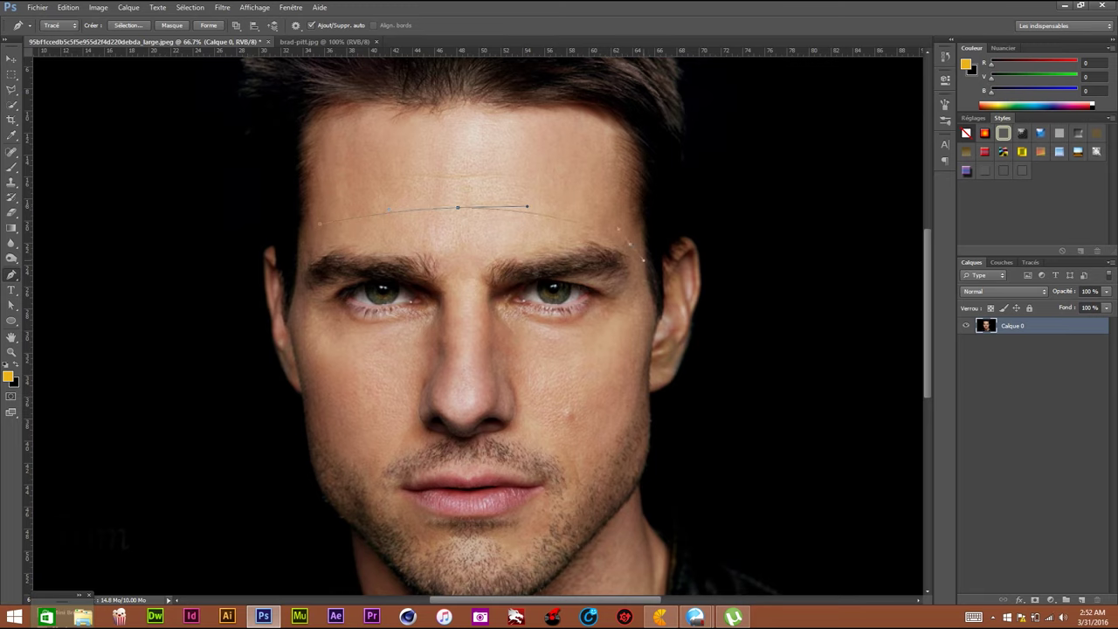
{"action": "left_click_drag", "start_coordinate": [643, 259], "coordinate": [634, 353]}
{"action": "left_click_drag", "start_coordinate": [323, 384], "coordinate": [318, 344]}
{"action": "left_click", "coordinate": [476, 557]}
{"action": "left_click_drag", "start_coordinate": [361, 427], "coordinate": [376, 374]}
{"action": "left_click_drag", "start_coordinate": [300, 265], "coordinate": [286, 296]}
Turn the traced face path into a selection with Définir une sélection.
{"action": "right_click", "coordinate": [339, 230]}
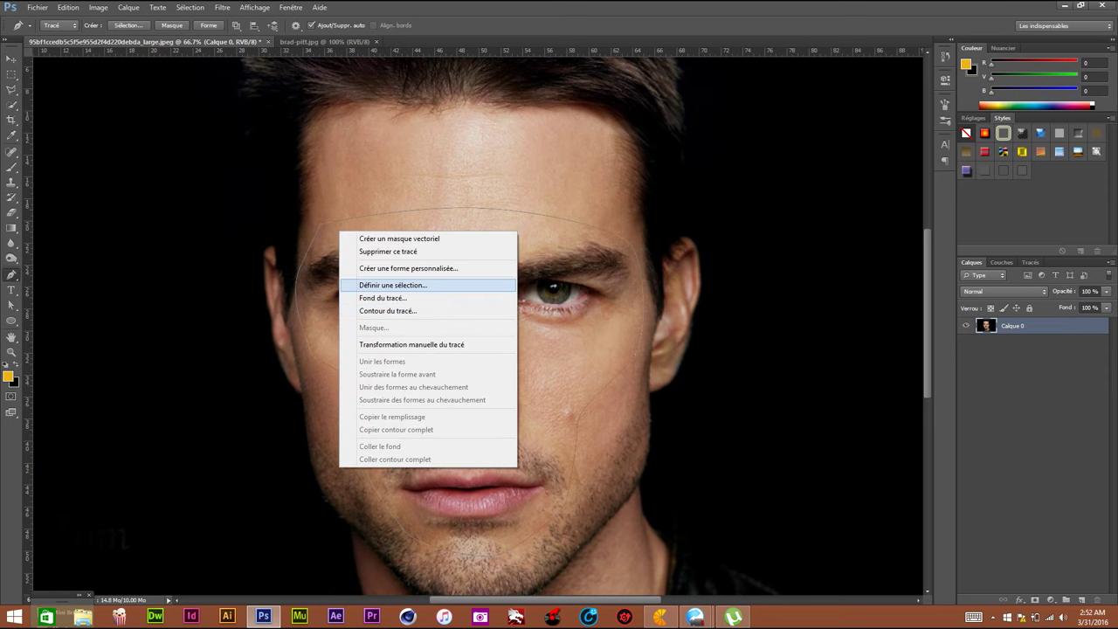
{"action": "left_click", "coordinate": [384, 285]}
{"action": "left_click", "coordinate": [646, 184]}
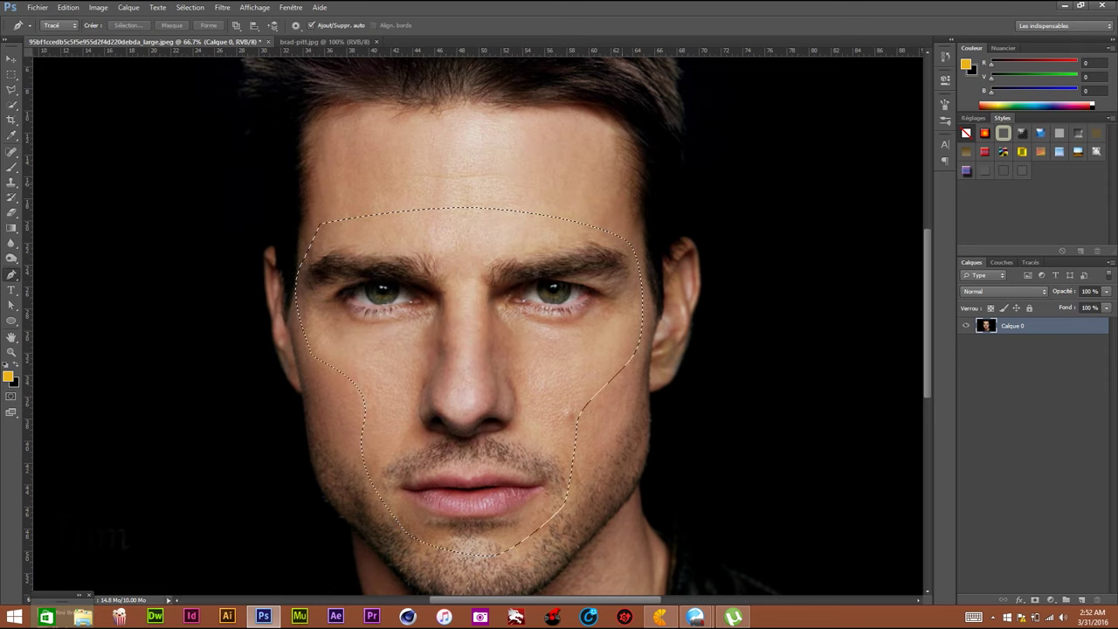
Move the selected face onto the brad-pitt.jpg portrait as Calque 1.
{"action": "left_click", "coordinate": [12, 58]}
{"action": "left_click_drag", "start_coordinate": [454, 262], "coordinate": [79, 39]}
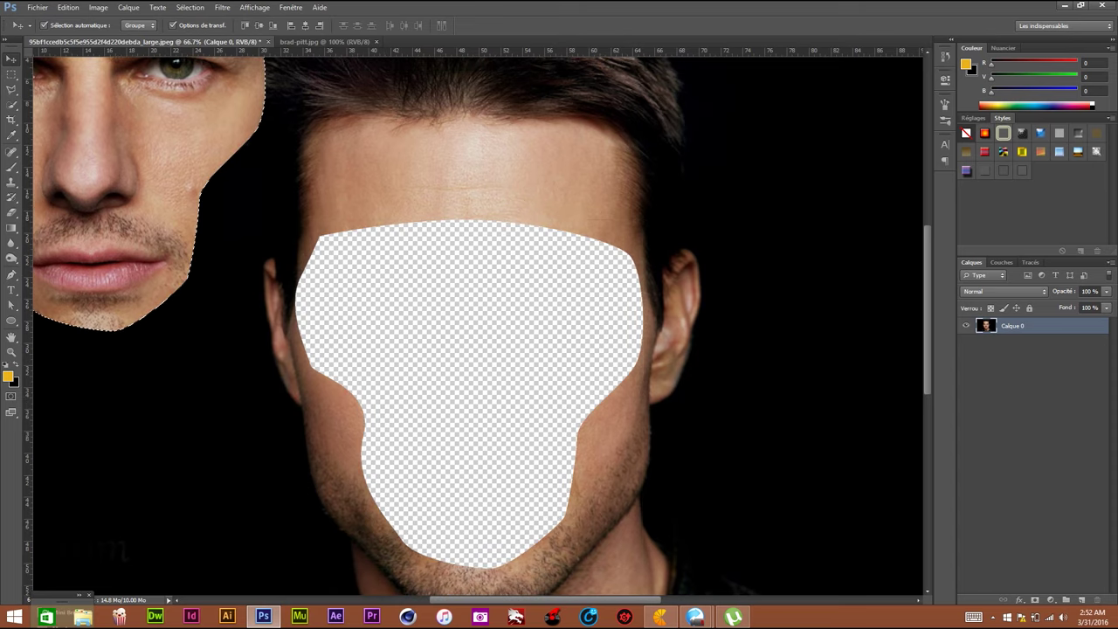
{"action": "mouse_move", "coordinate": [262, 44]}
{"action": "left_mouse_down"}
{"action": "mouse_move", "coordinate": [323, 41]}
{"action": "mouse_move", "coordinate": [466, 446]}
{"action": "left_mouse_up"}
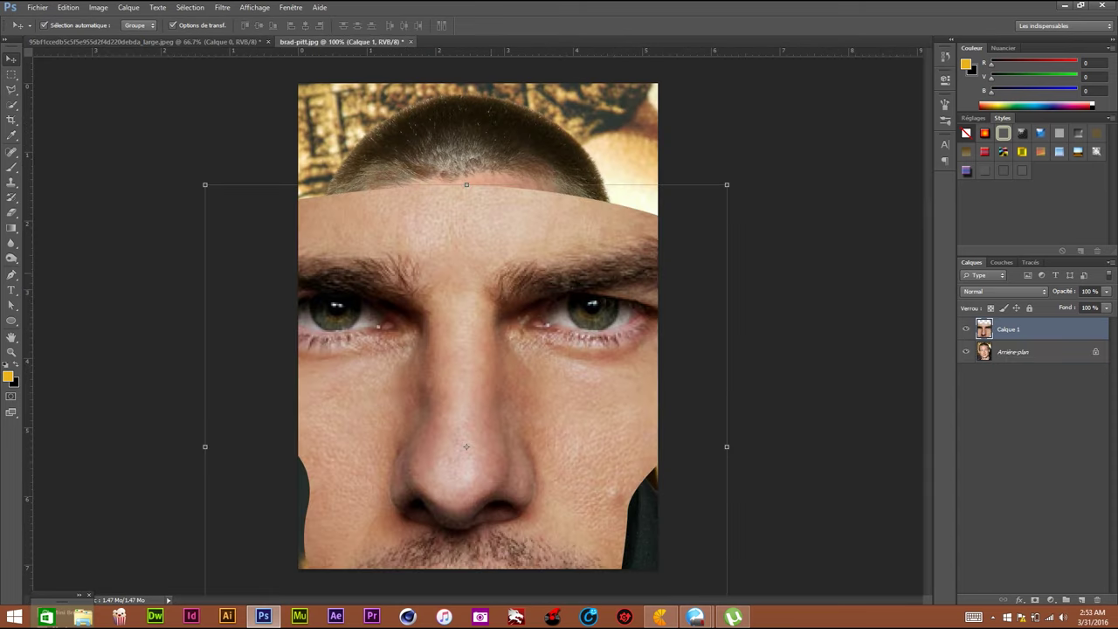
Shrink and reposition the pasted face, then lower its opacity to 62%.
{"action": "left_click_drag", "start_coordinate": [726, 184], "coordinate": [600, 311]}
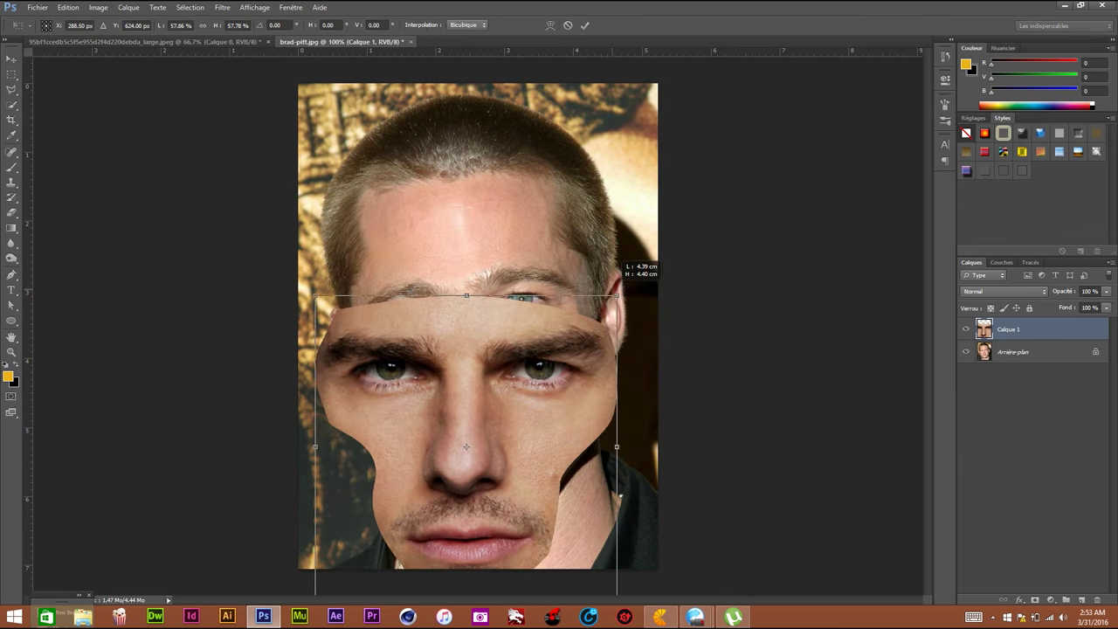
{"action": "left_click_drag", "start_coordinate": [465, 447], "coordinate": [451, 363]}
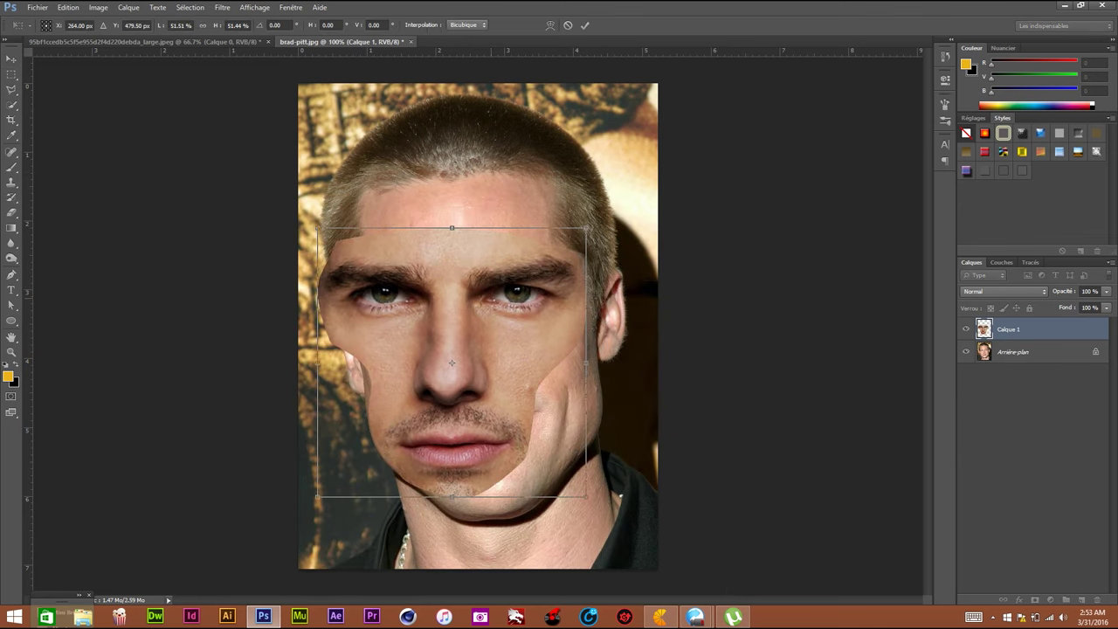
{"action": "key", "text": "Return"}
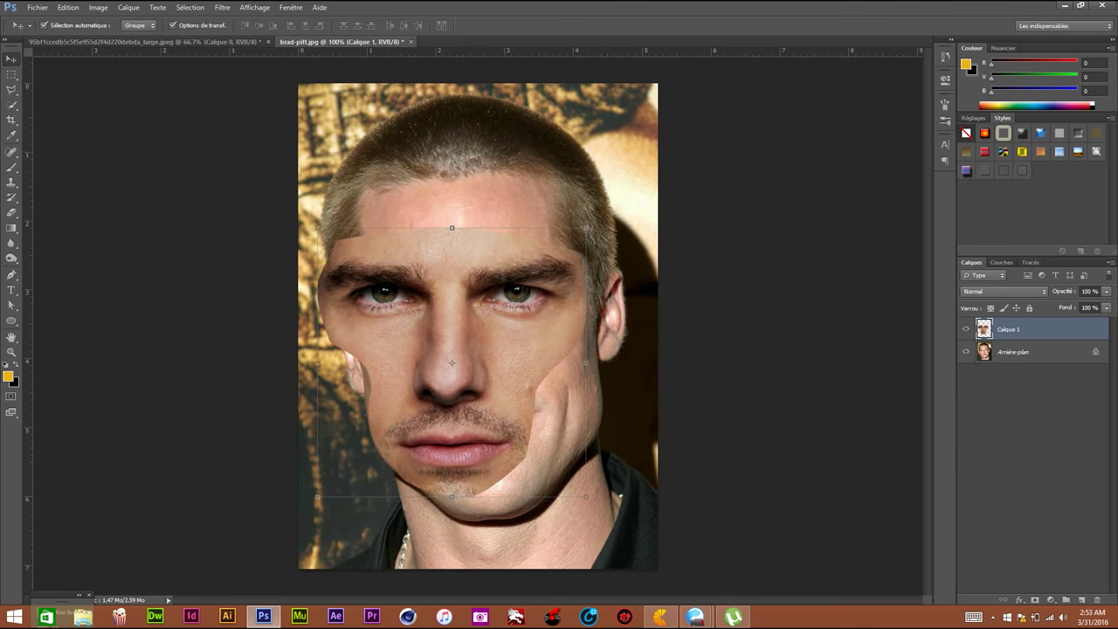
{"action": "key", "text": "6"}
{"action": "key", "text": "2"}
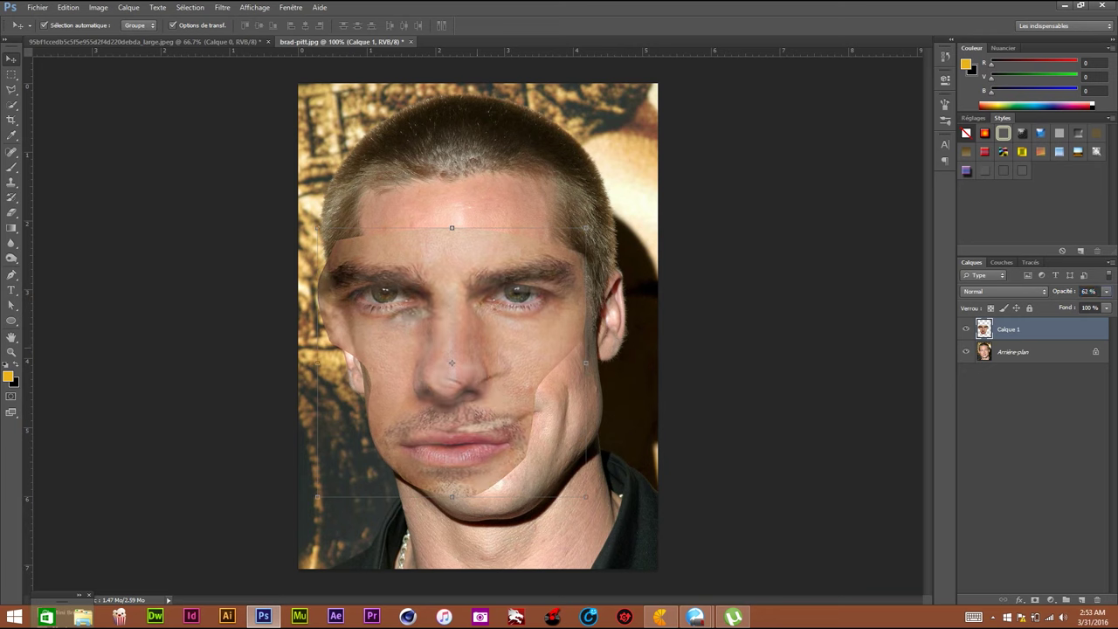
Tilt, shrink and nudge the face over the head, then set layer opacity to 59%.
{"action": "left_click_drag", "start_coordinate": [489, 318], "coordinate": [503, 319]}
{"action": "left_click_drag", "start_coordinate": [599, 229], "coordinate": [573, 229]}
{"action": "left_click_drag", "start_coordinate": [496, 289], "coordinate": [507, 297]}
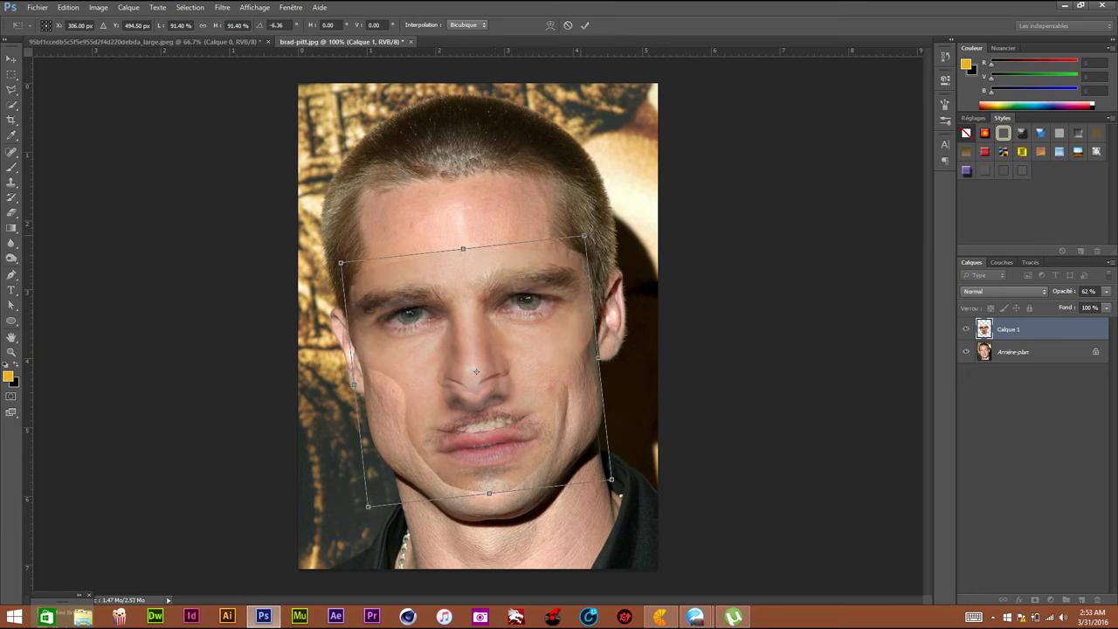
{"action": "left_click_drag", "start_coordinate": [583, 236], "coordinate": [580, 240]}
{"action": "type", "text": "57"}
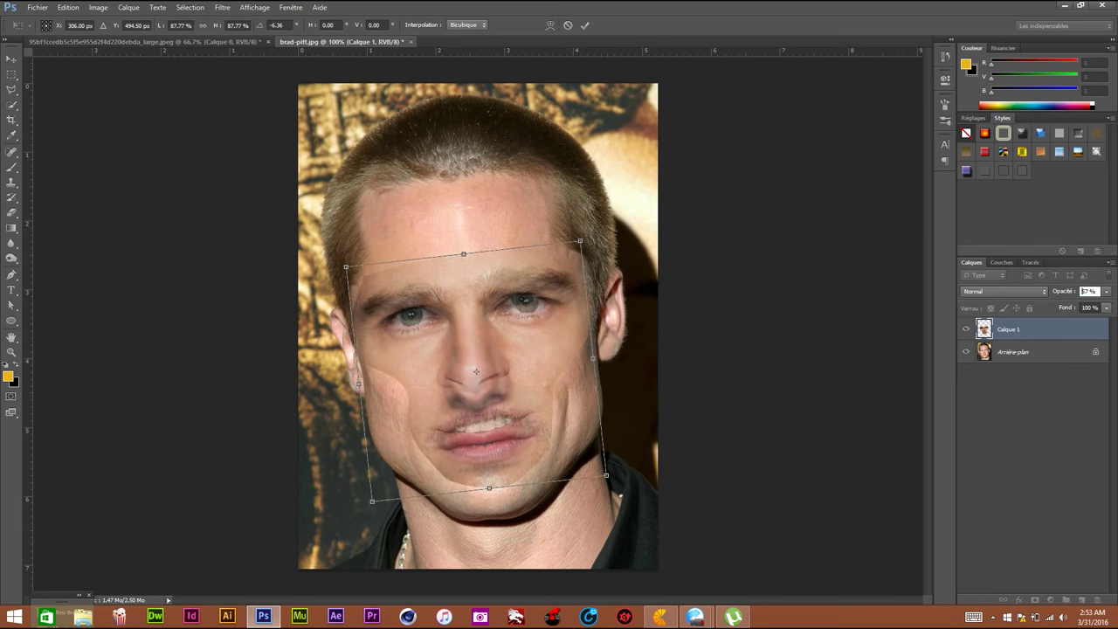
{"action": "type", "text": "59"}
{"action": "key", "text": "Return"}
Fine-tune the face's position, scale and rotation to match the head, and commit.
{"action": "left_click_drag", "start_coordinate": [476, 372], "coordinate": [478, 367]}
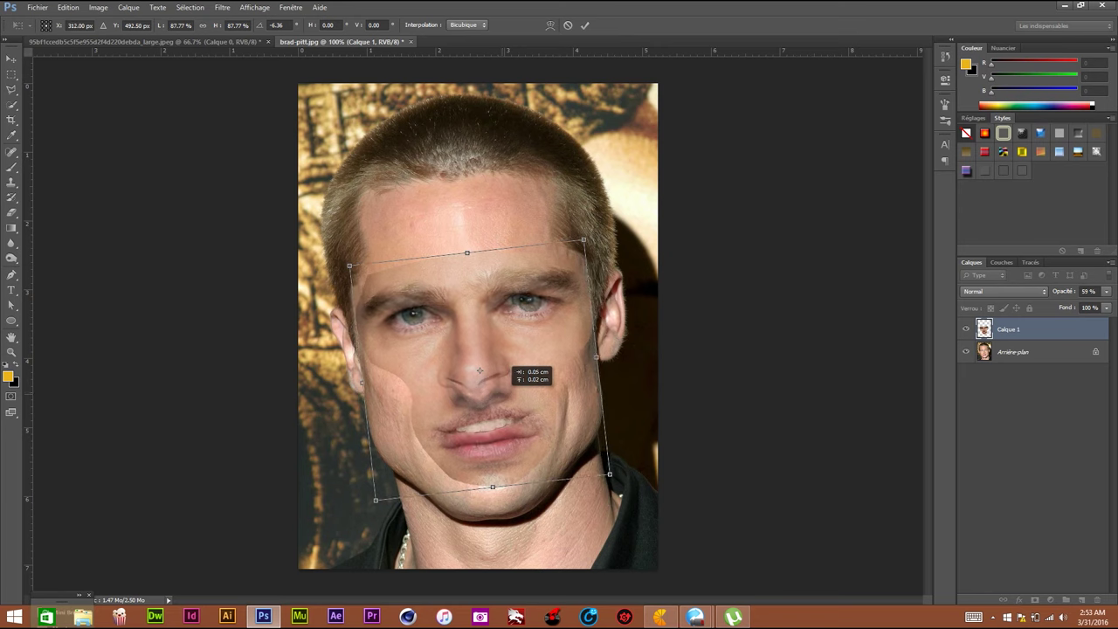
{"action": "left_click_drag", "start_coordinate": [478, 369], "coordinate": [472, 367]}
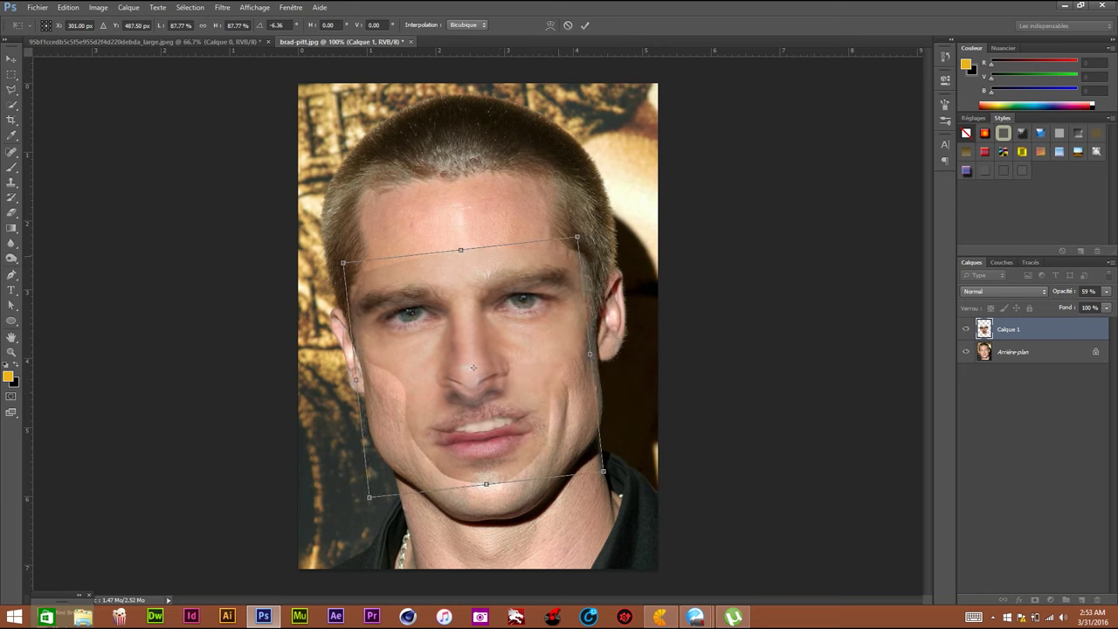
{"action": "left_click_drag", "start_coordinate": [577, 236], "coordinate": [571, 243]}
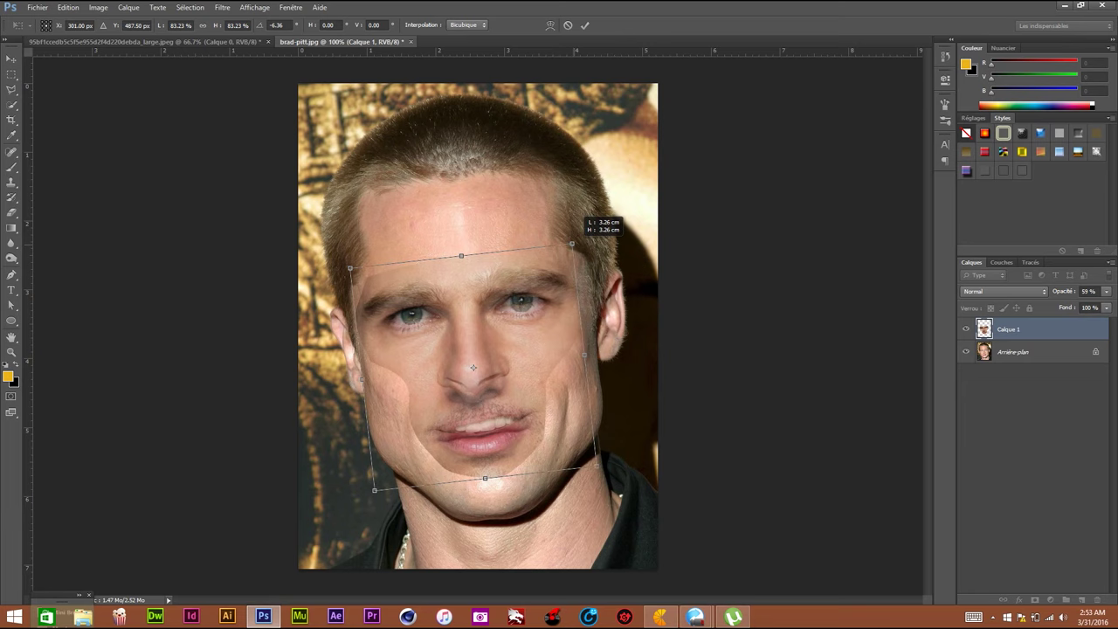
{"action": "left_click_drag", "start_coordinate": [587, 228], "coordinate": [604, 219]}
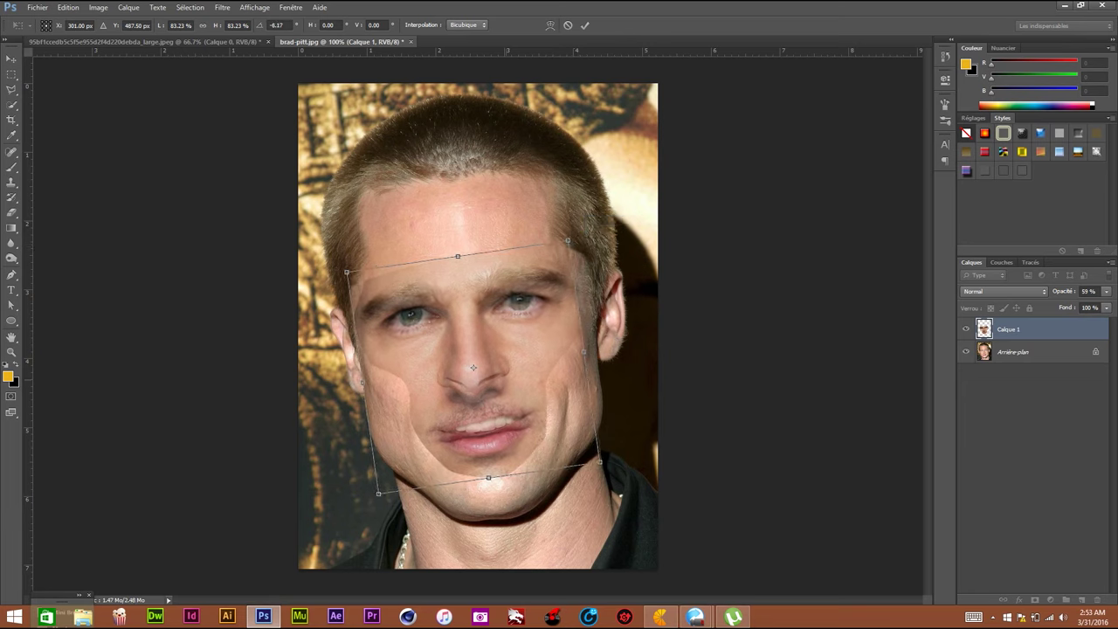
{"action": "left_click_drag", "start_coordinate": [504, 367], "coordinate": [510, 366]}
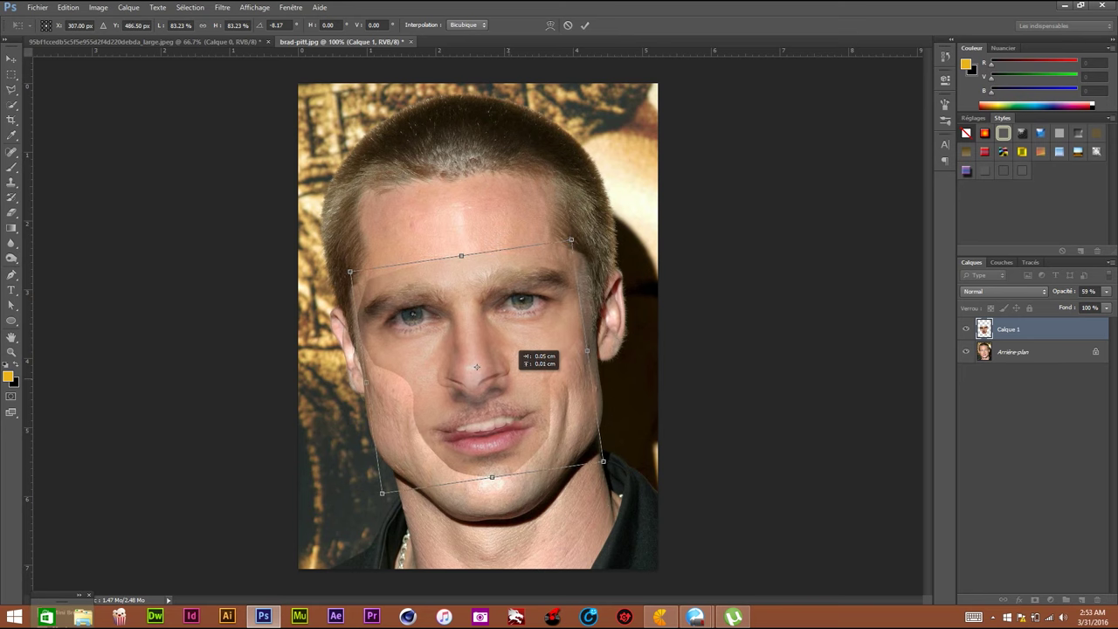
{"action": "key", "text": "Return"}
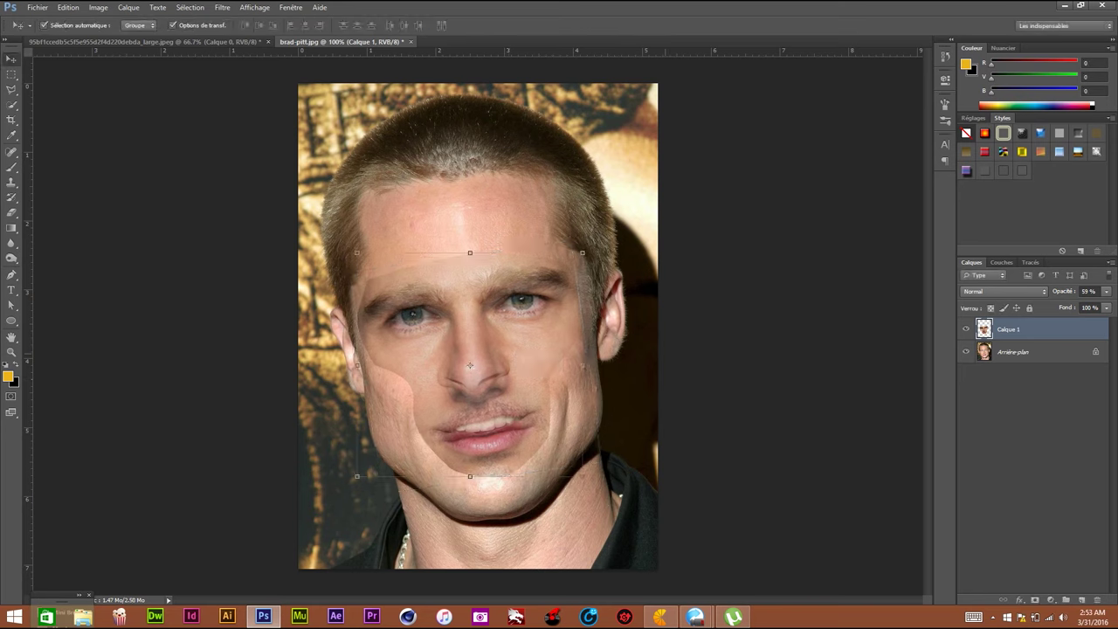
Restore the face layer to 100% opacity and load its outline as a selection.
{"action": "type", "text": "100"}
{"action": "key", "text": "Return"}
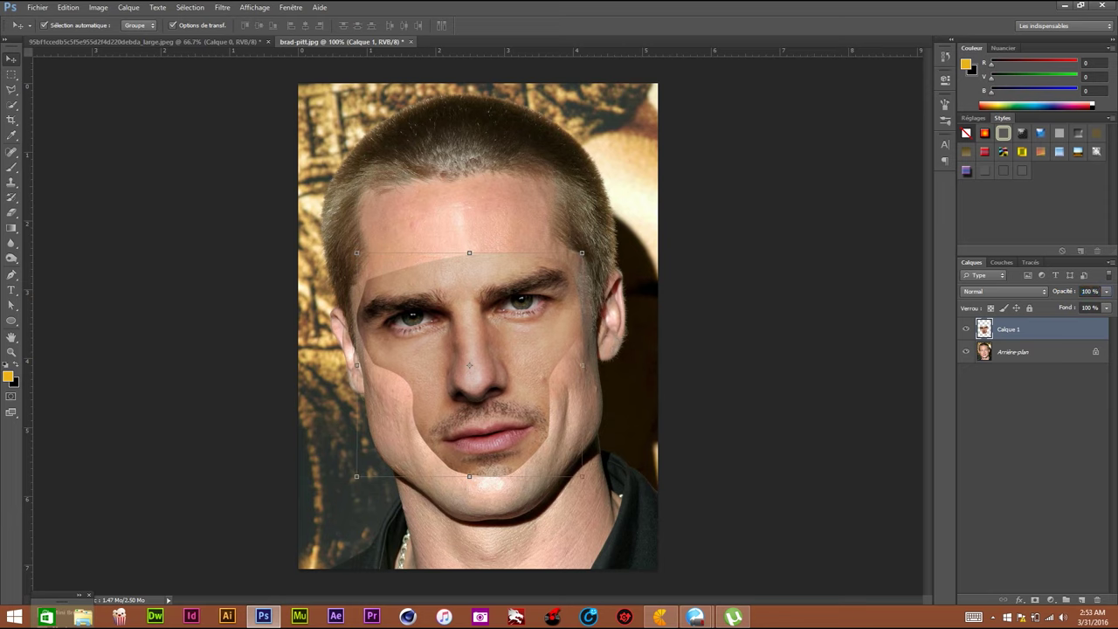
{"action": "left_click", "coordinate": [984, 329], "text": "ctrl"}
Contract the face selection by 5 pixels and make the background layer active.
{"action": "left_click", "coordinate": [189, 7]}
{"action": "mouse_move", "coordinate": [197, 136]}
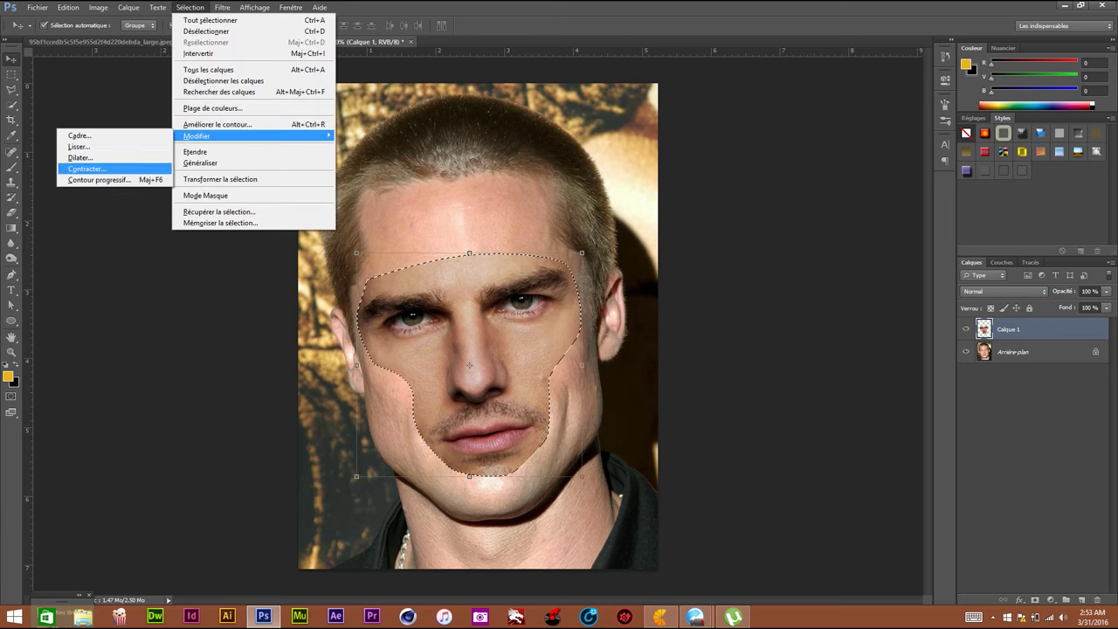
{"action": "left_click", "coordinate": [88, 169]}
{"action": "type", "text": "5"}
{"action": "key", "text": "ctrl+a"}
{"action": "type", "text": "5"}
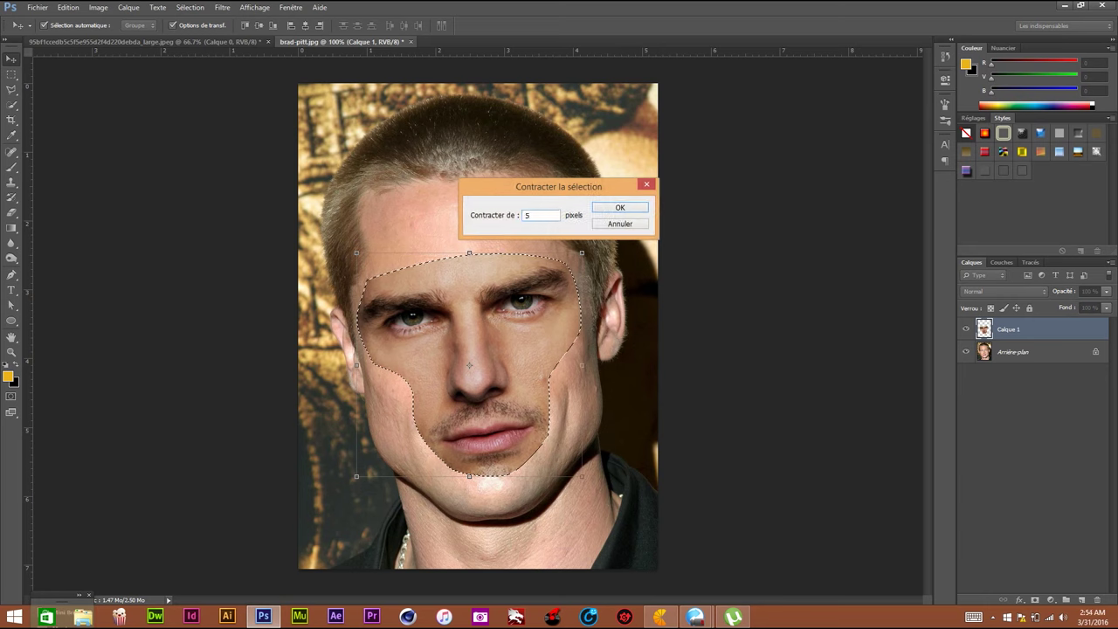
{"action": "key", "text": "Return"}
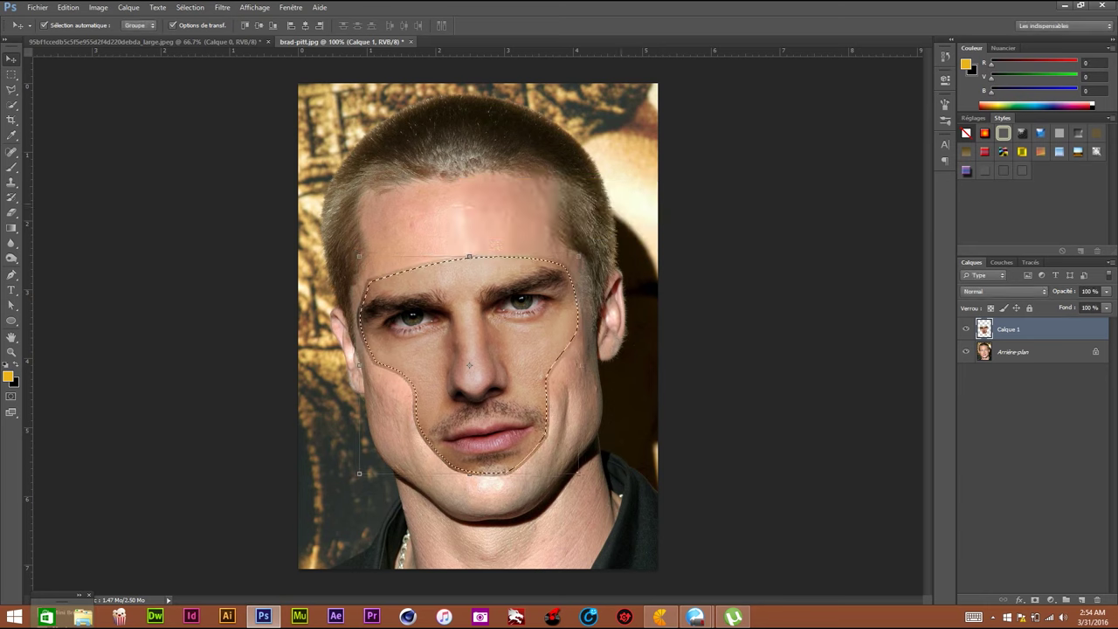
{"action": "key", "text": "alt+bracketleft"}
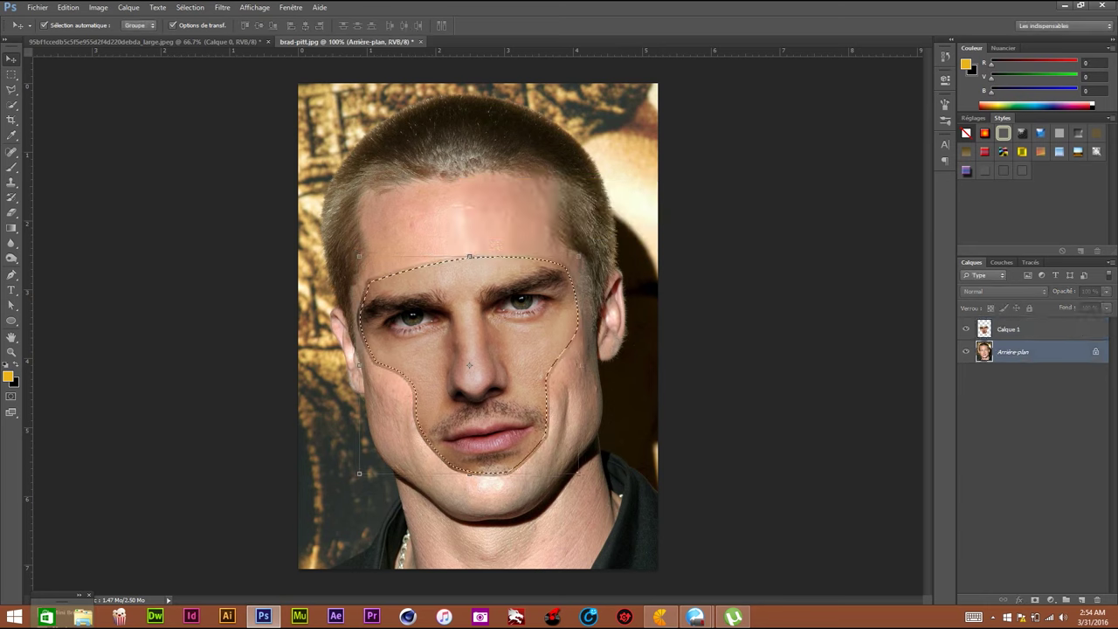
Convert the background into Calque 0, deselect, and make Calque 1 active again.
{"action": "double_click", "coordinate": [1013, 351]}
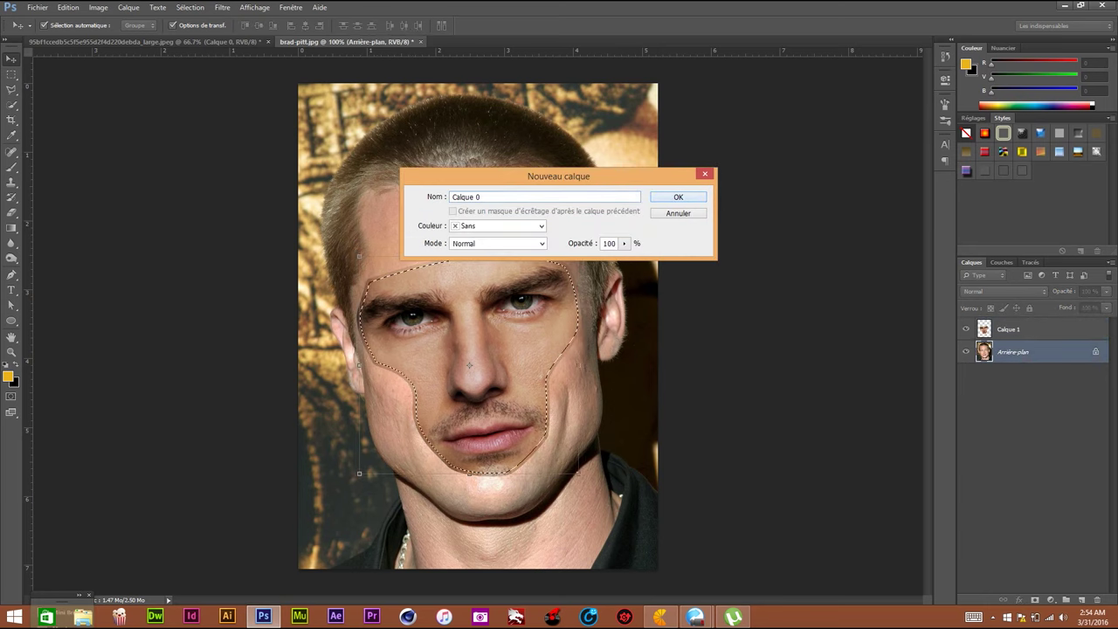
{"action": "key", "text": "Return"}
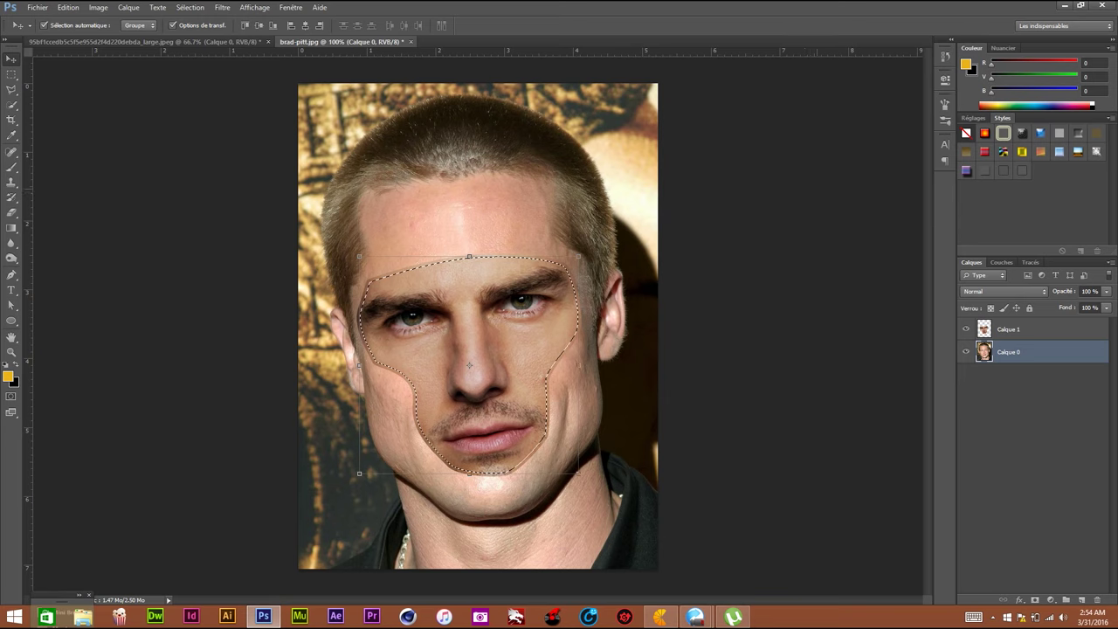
{"action": "key", "text": "ctrl+d"}
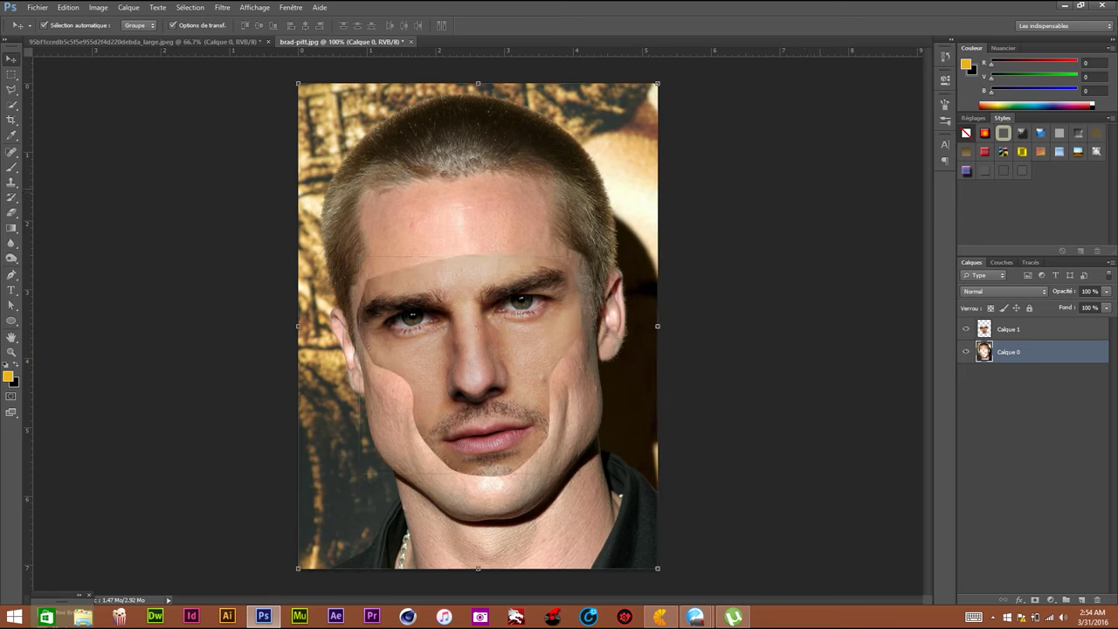
{"action": "key", "text": "alt+bracketright"}
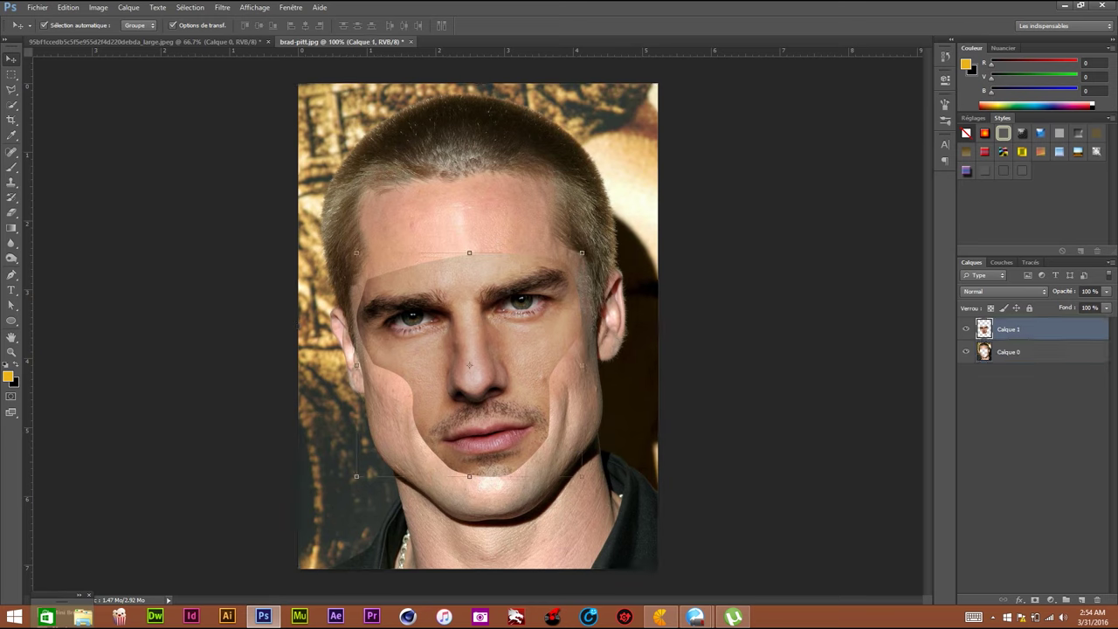
Select Calque 0 and Calque 1 and auto-blend them using Panorama with continuous tones.
{"action": "key", "text": "alt+shift+bracketleft"}
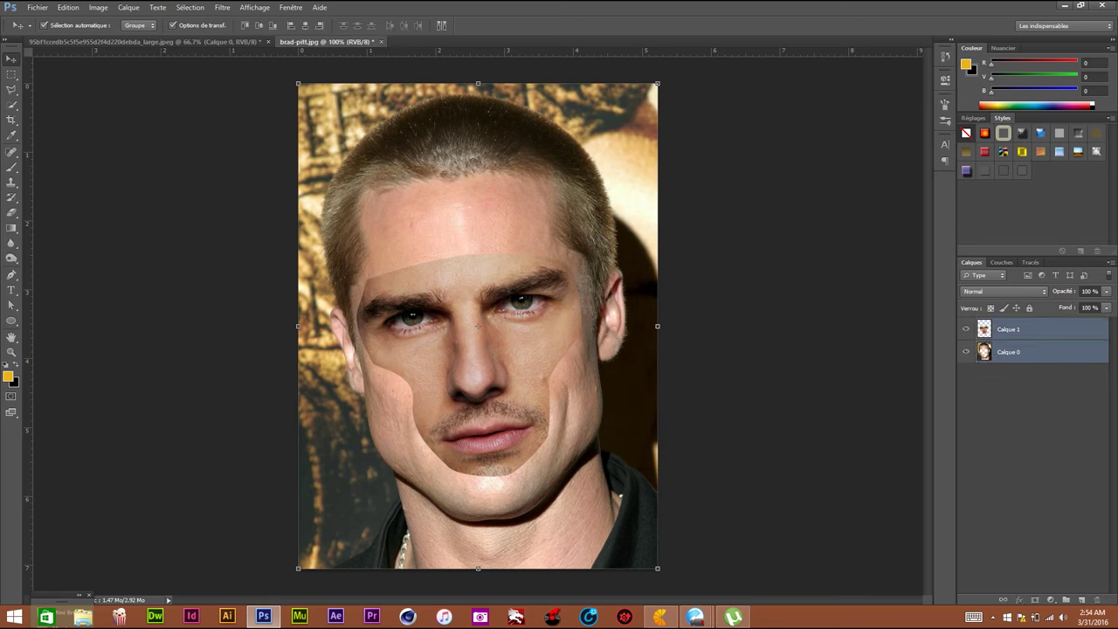
{"action": "left_click", "coordinate": [68, 7]}
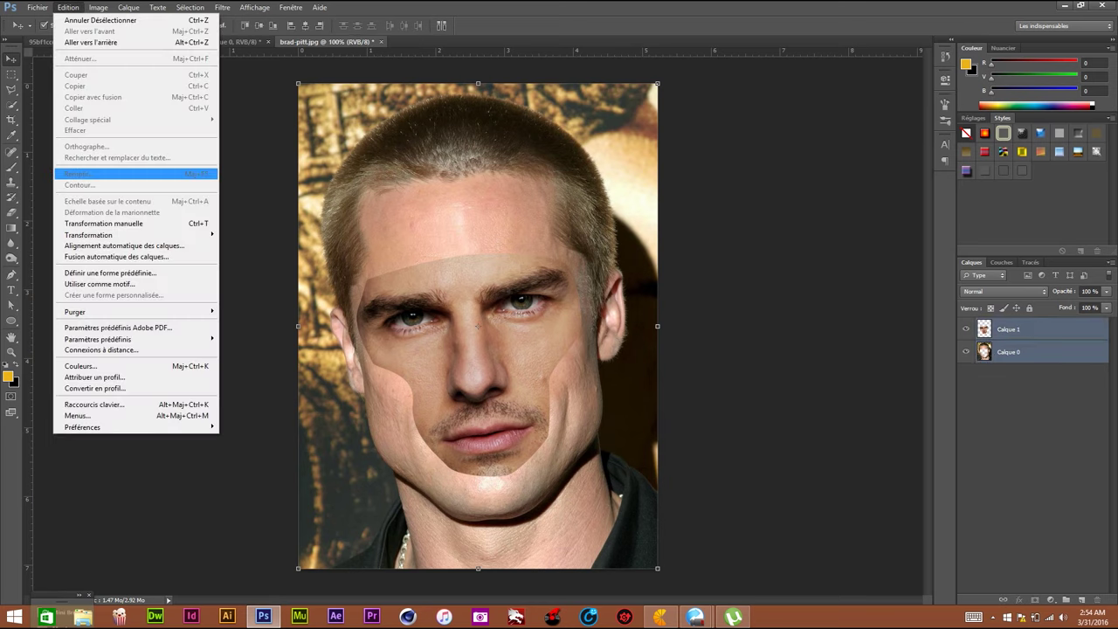
{"action": "key", "text": "Down"}
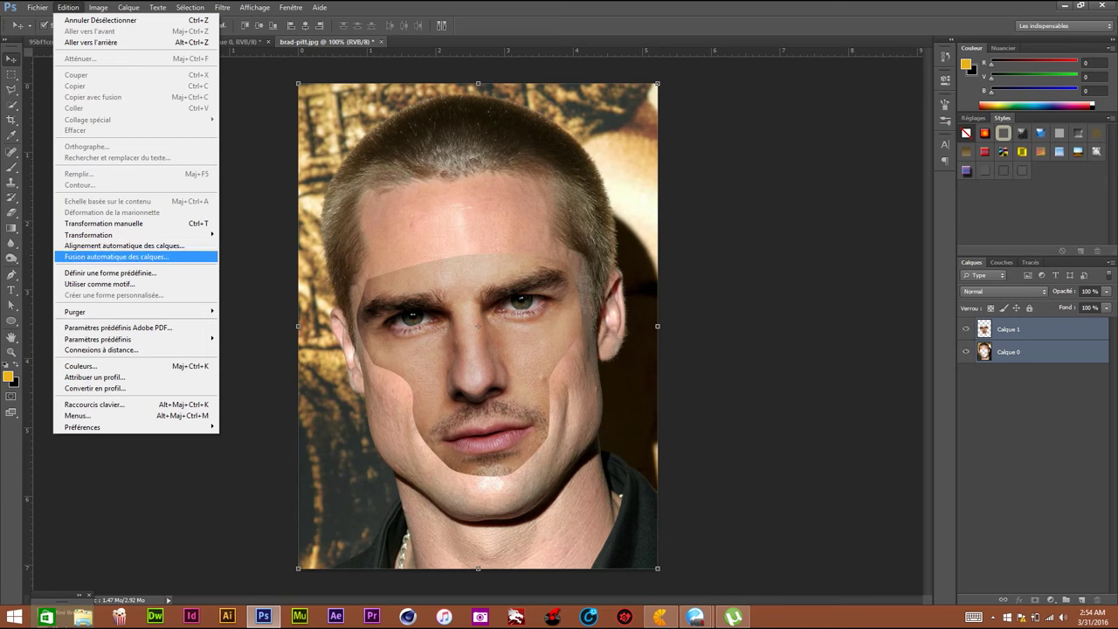
{"action": "key", "text": "Return"}
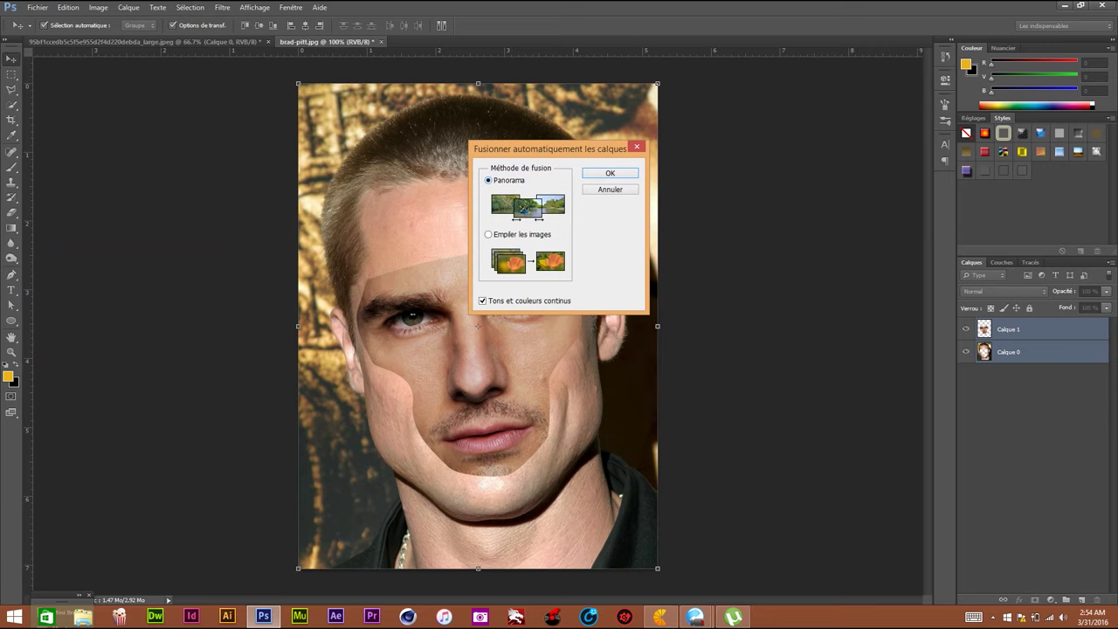
{"action": "key", "text": "Return"}
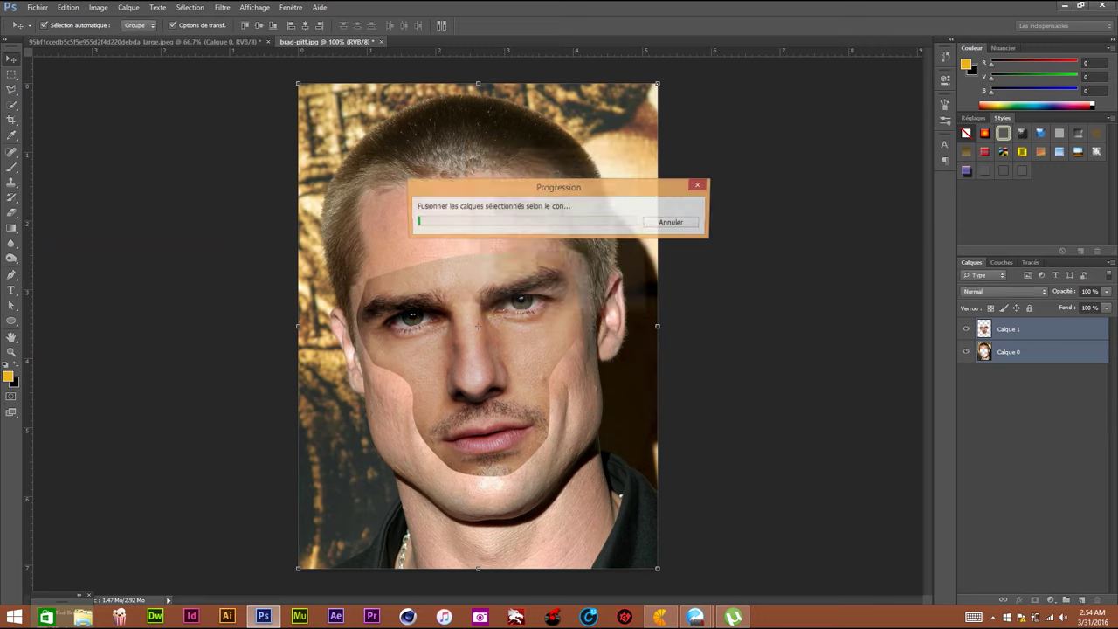